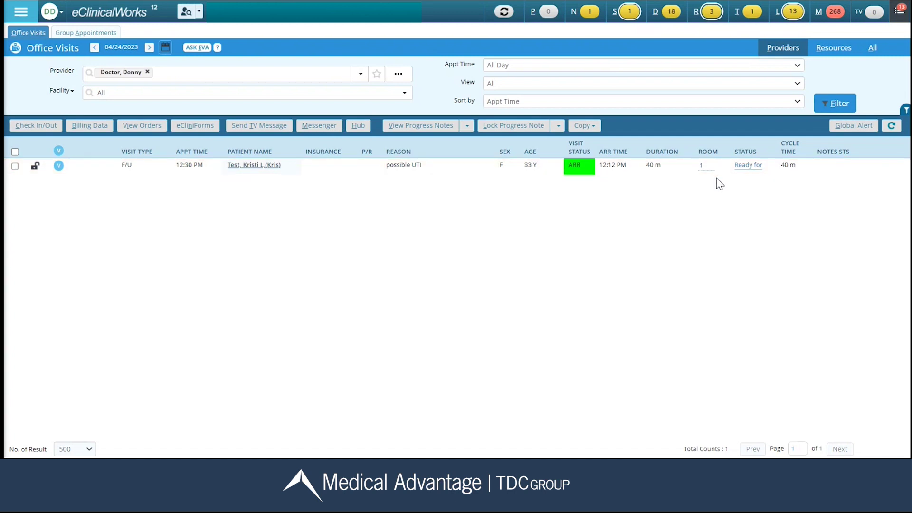
Open the 12:30 PM patient's progress note and extend the chief complaint to "possible UTI, pain while urinating"
click(258, 168)
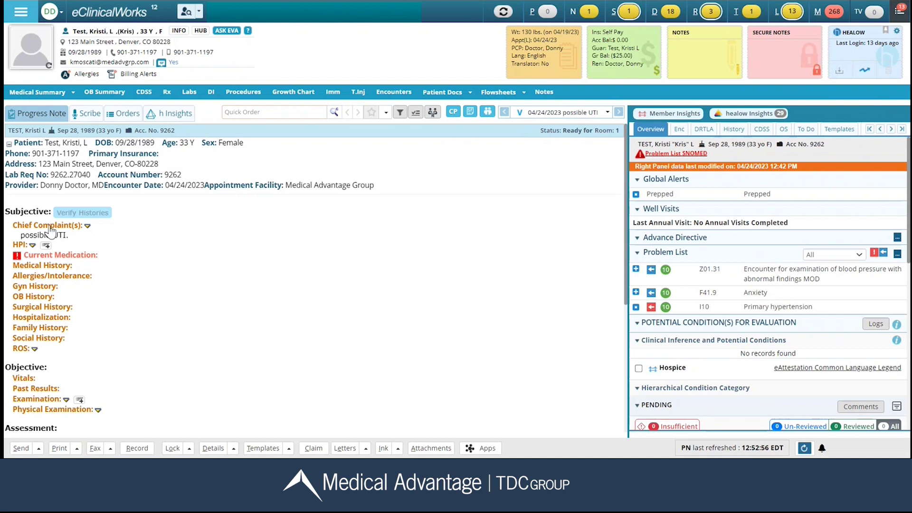
click(51, 227)
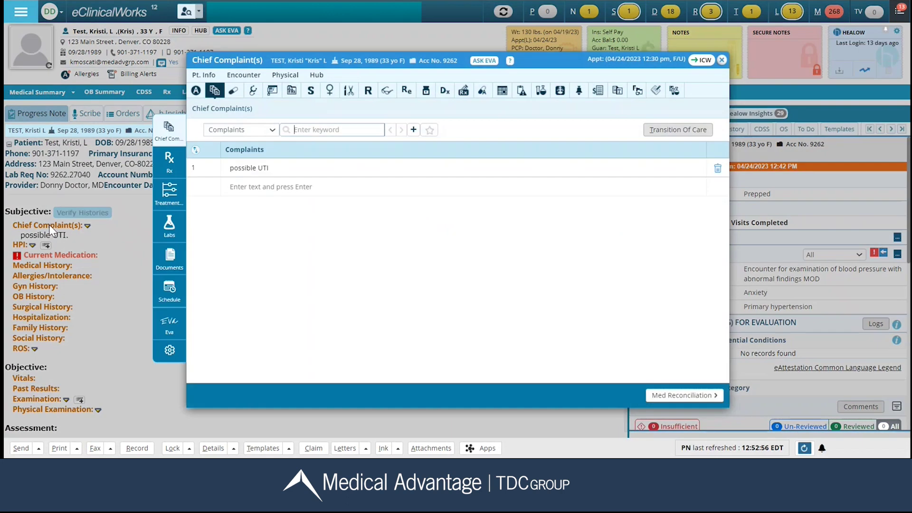
click(310, 167)
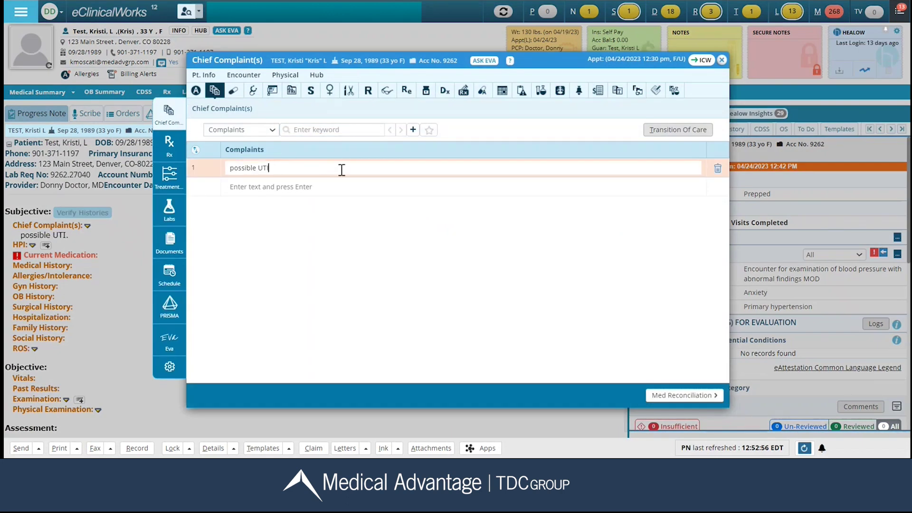
text(, pain while urinating)
click(259, 187)
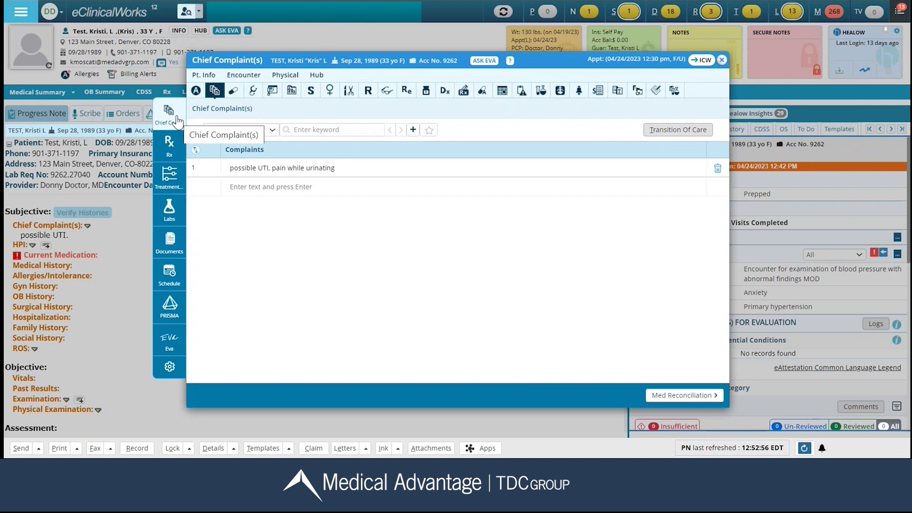
Review the patient's prescriptions, treatment timeline, labs, diagnostic imaging, documents and the provider's April 25 schedule, then return to the progress note
click(167, 153)
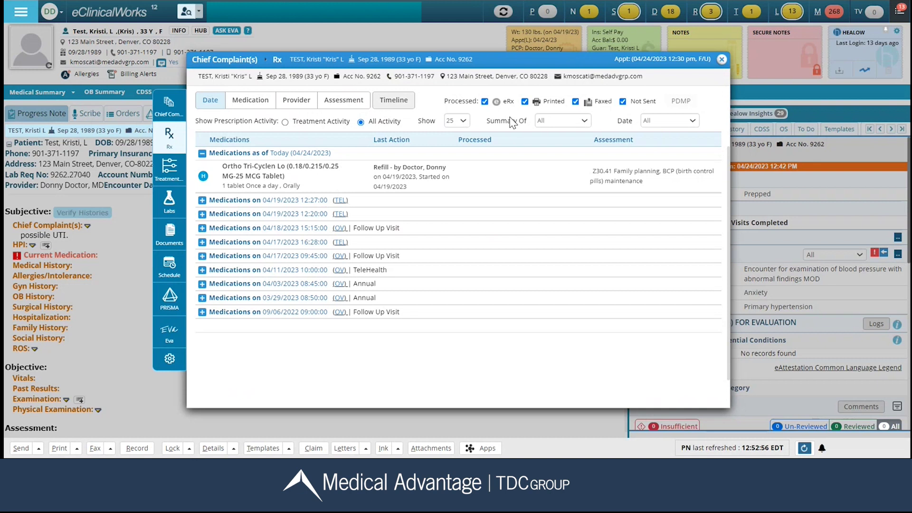
click(173, 178)
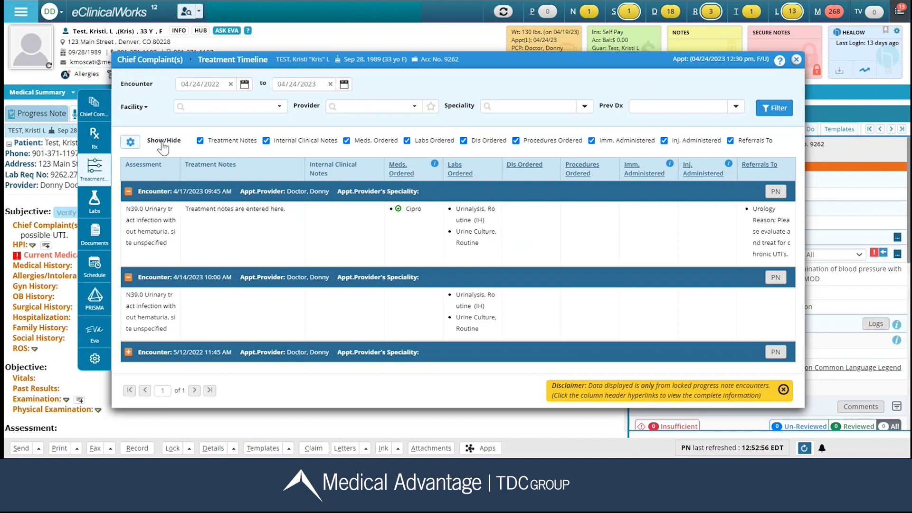
click(96, 201)
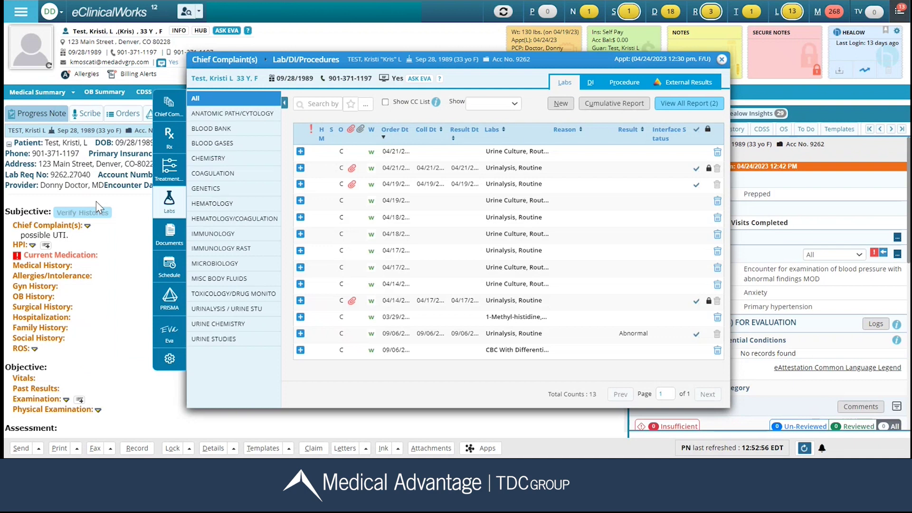
click(590, 85)
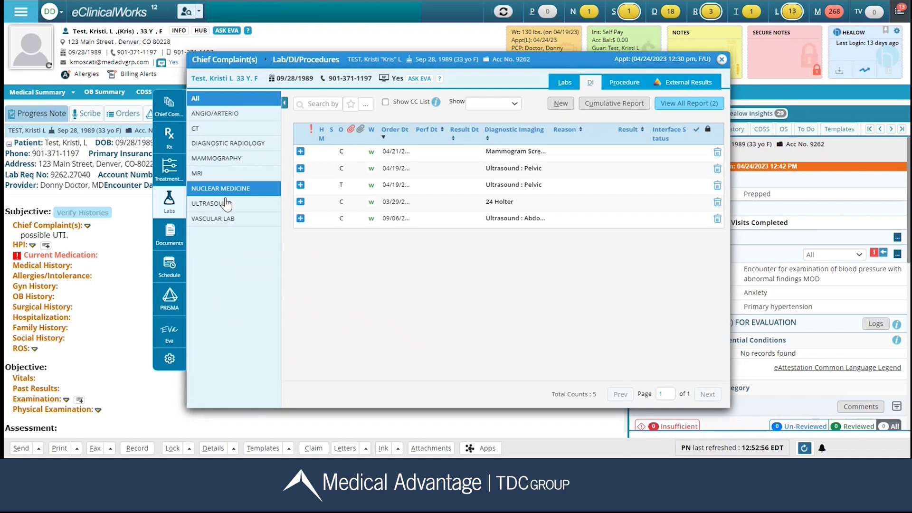
click(170, 232)
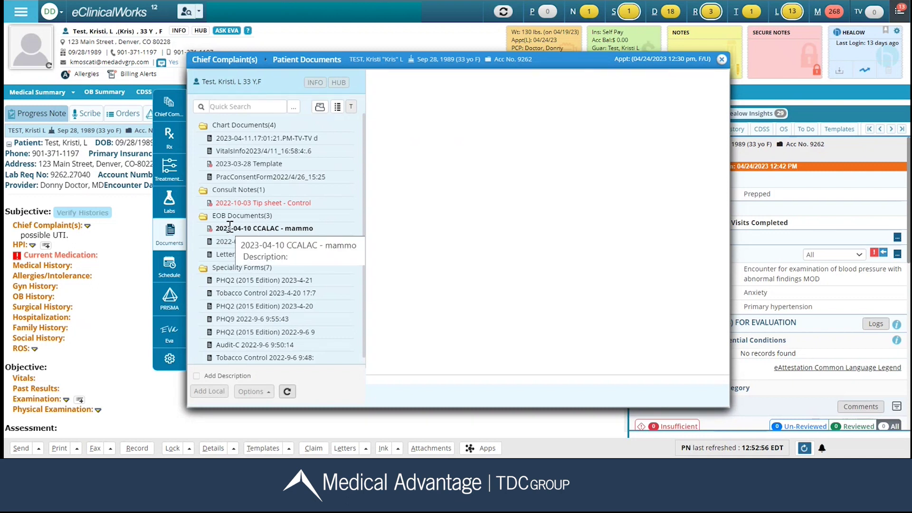
click(167, 268)
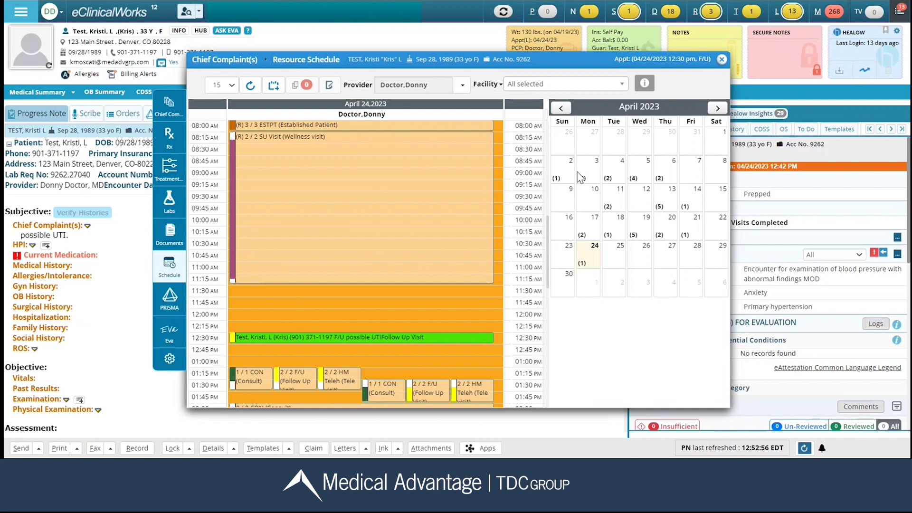
click(618, 260)
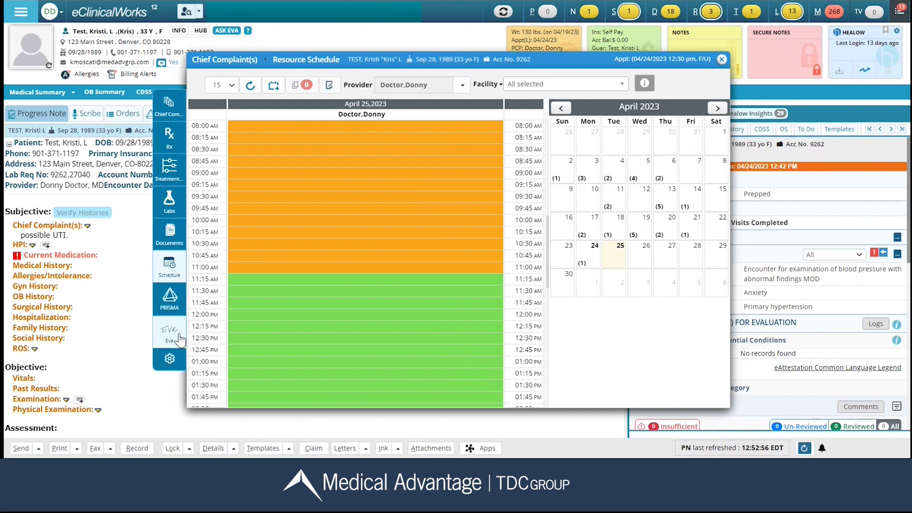
click(165, 112)
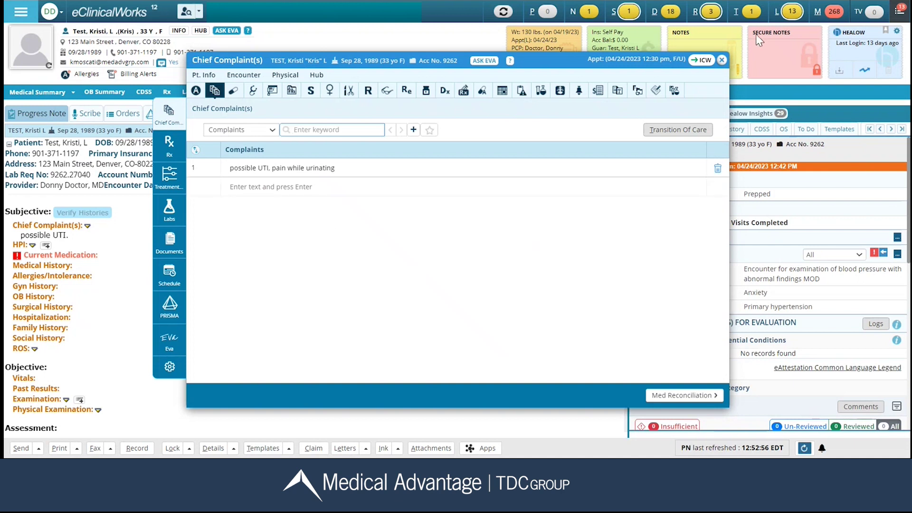
click(722, 59)
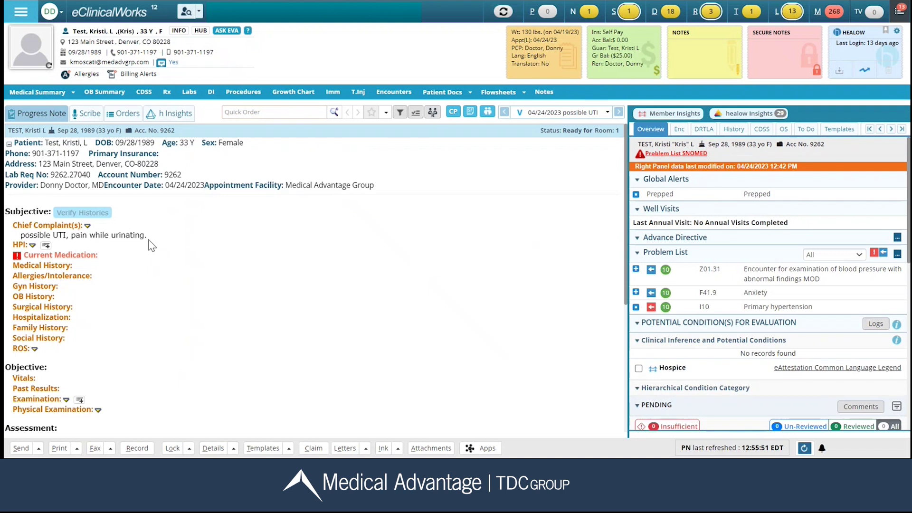
Bring up the Blood in urine category of the HPI's General surgical symptoms and search the HPI categories for "urine"
click(18, 246)
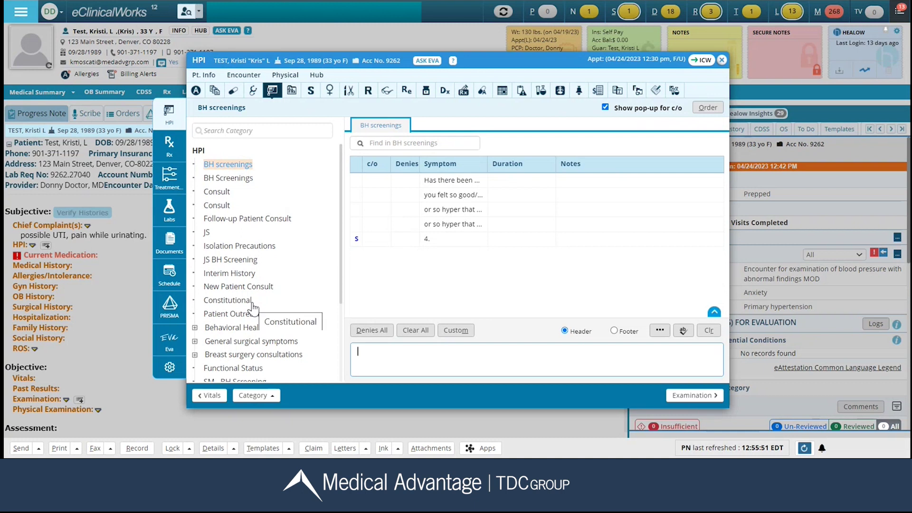
click(195, 341)
scroll(196, 340, down, 3)
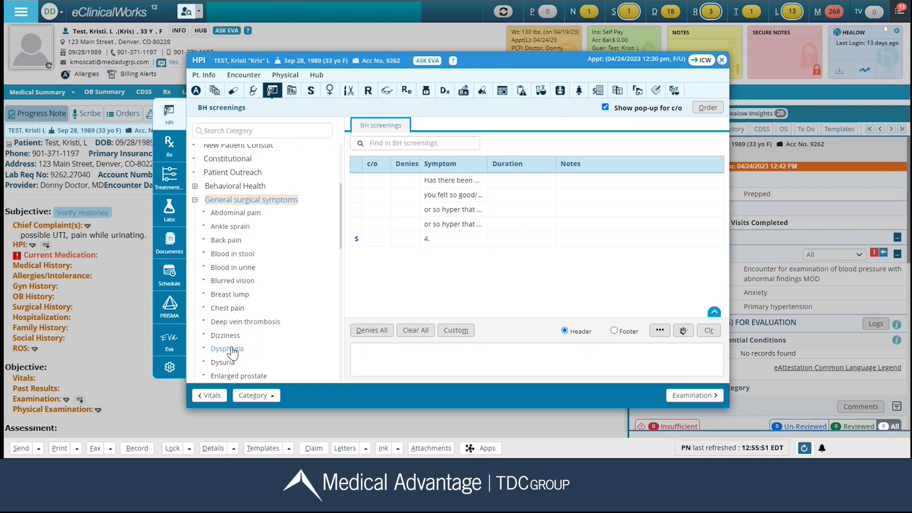
click(233, 267)
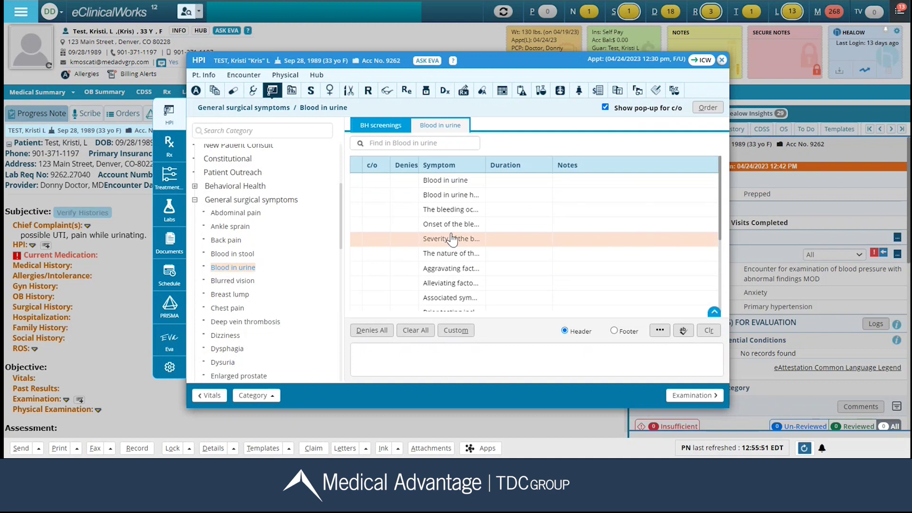
click(231, 129)
text(urine)
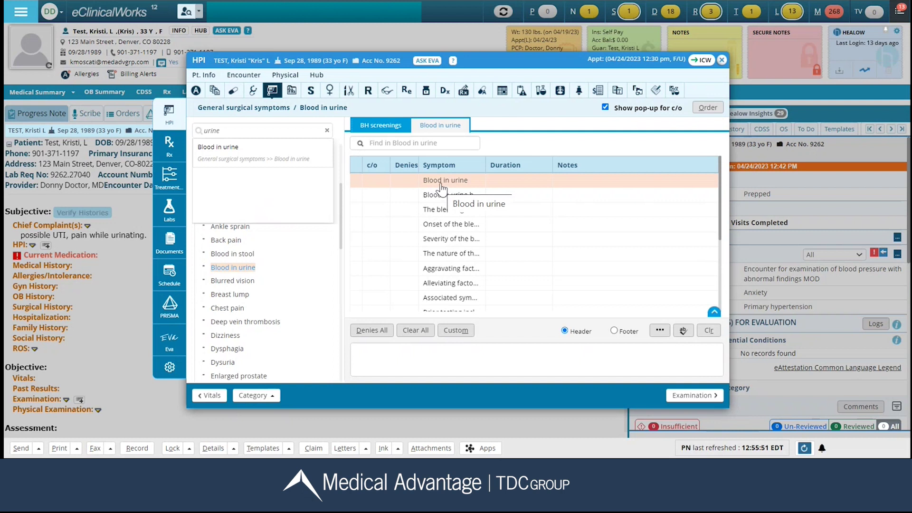
Record "for a day" as the note for how long blood in urine has been present and return to the progress note
click(577, 186)
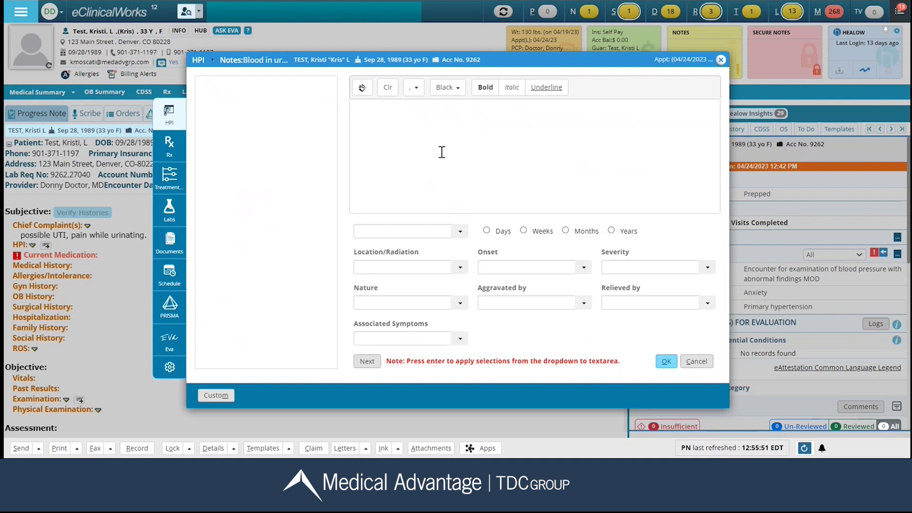
click(665, 360)
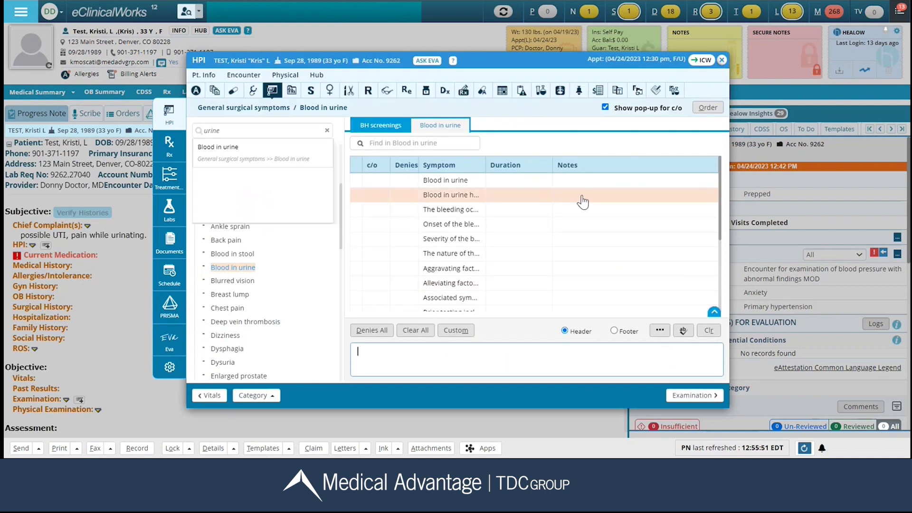
click(584, 199)
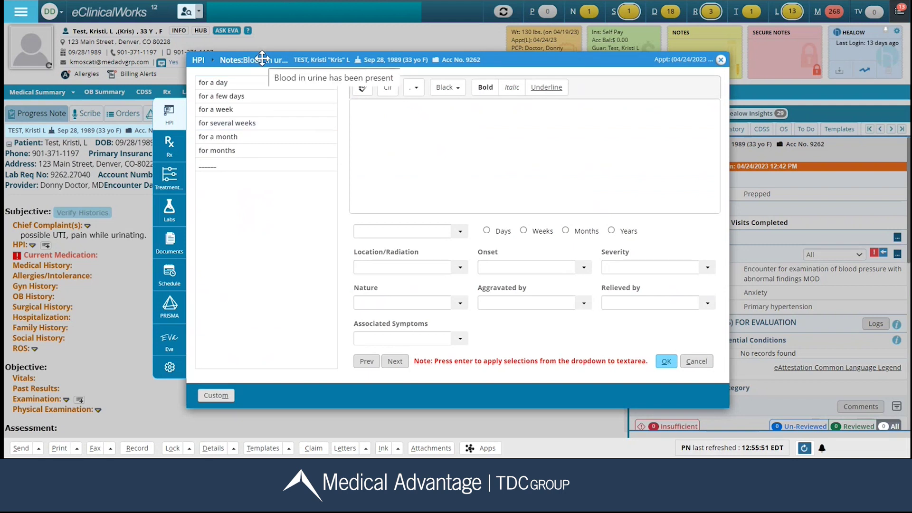
click(242, 84)
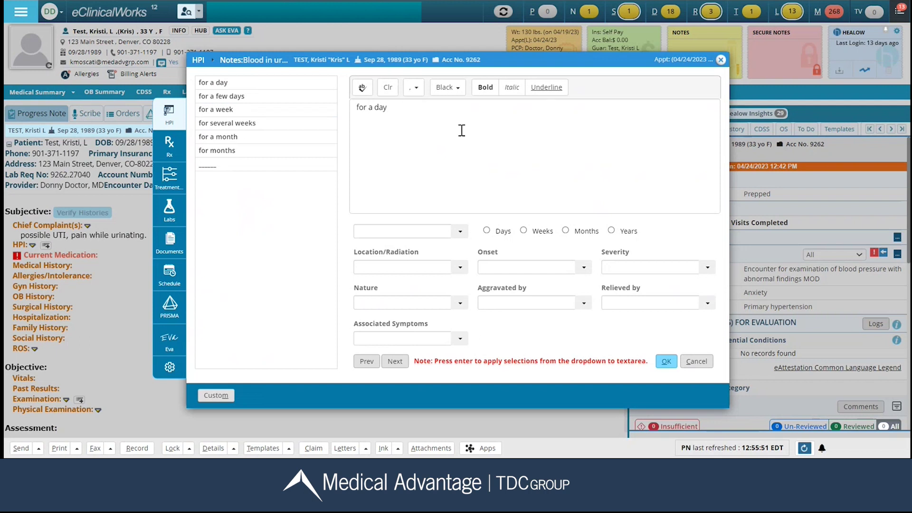
click(667, 361)
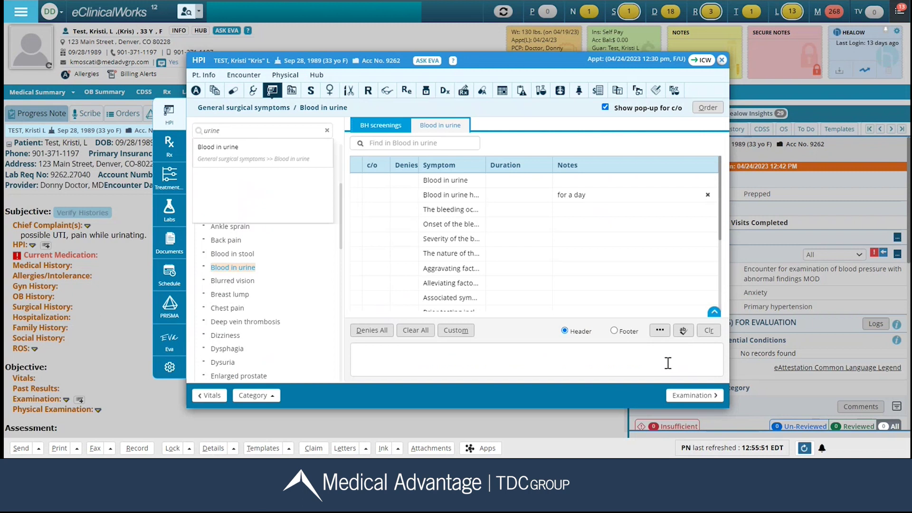
click(555, 210)
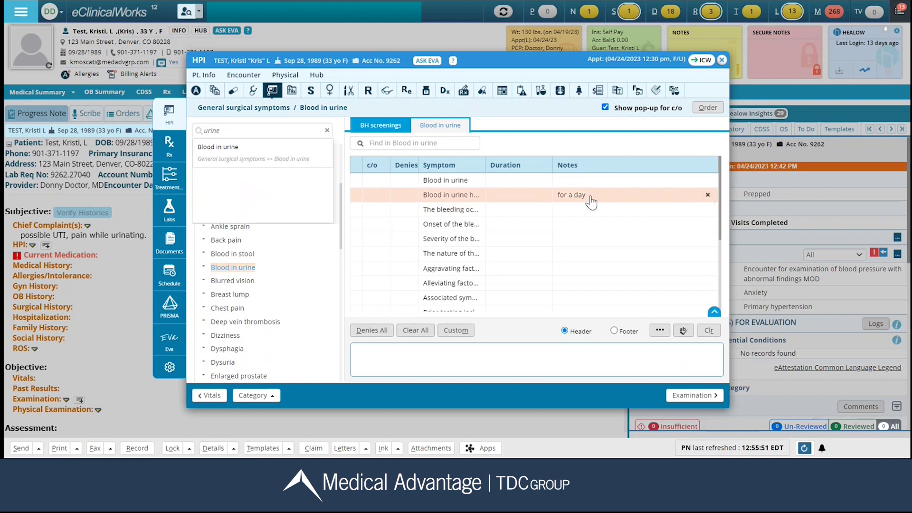
click(721, 59)
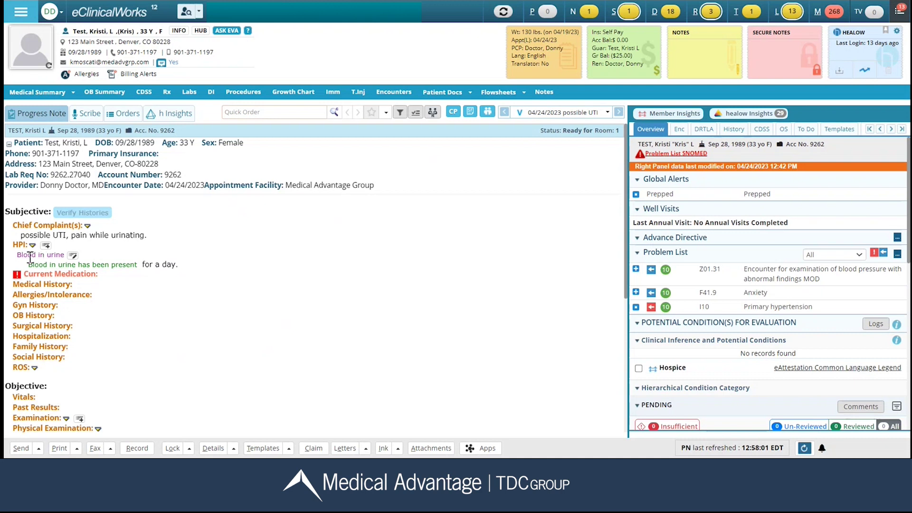
Add the comment "free text" to the Blood in urine entry directly in the progress note's HPI
click(73, 256)
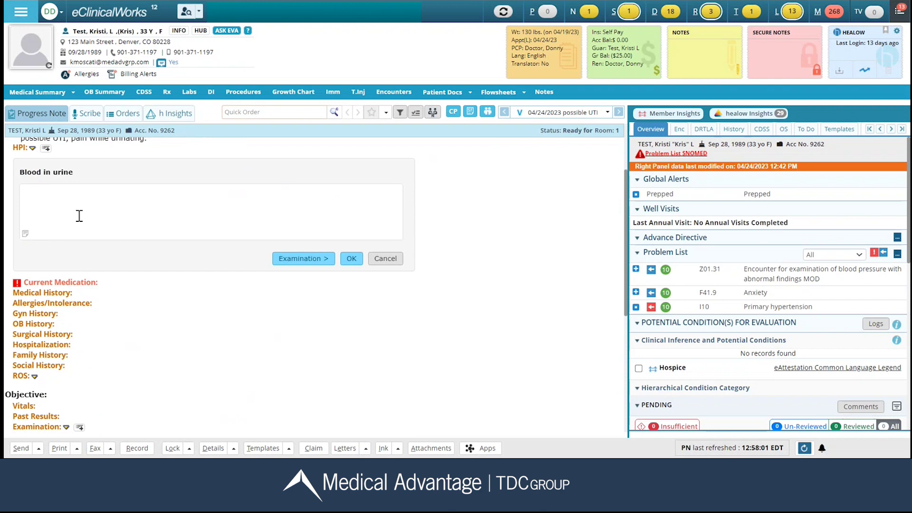
text(free text)
click(350, 264)
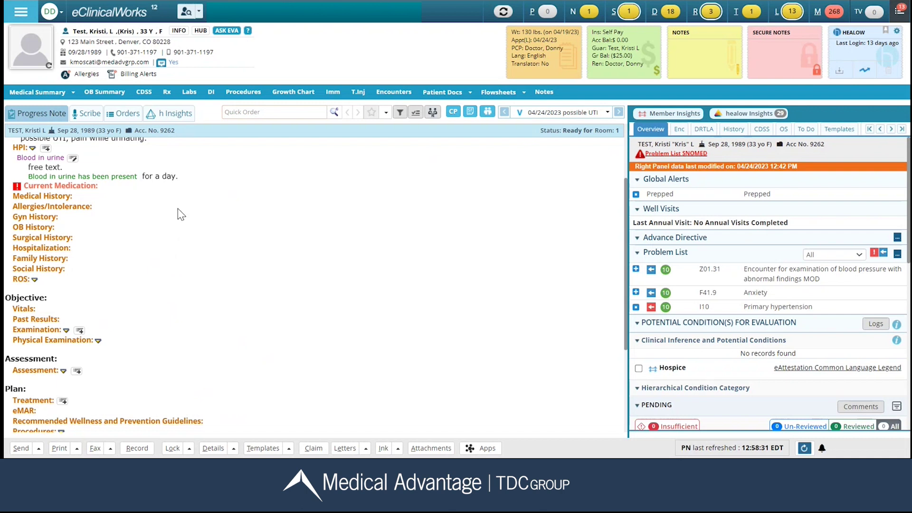
Open the note's Examination section and find the General Examination category by searching for "gener"
click(79, 331)
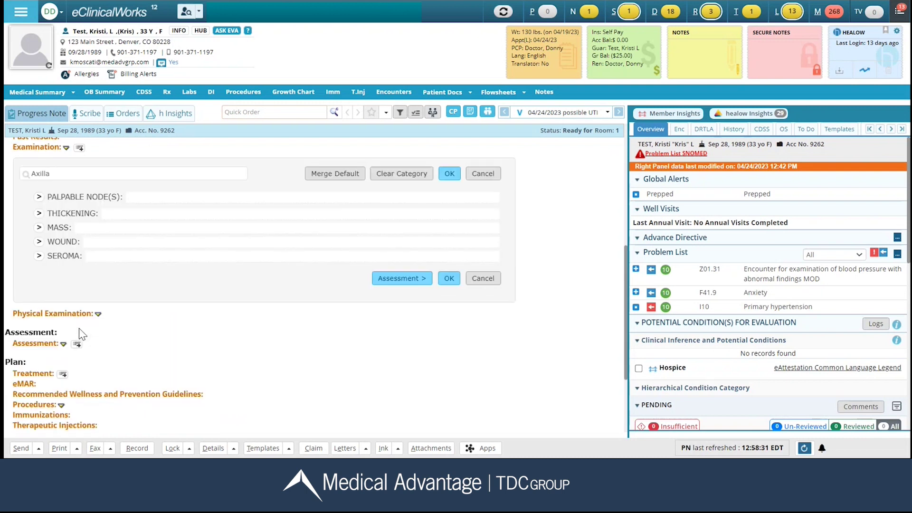
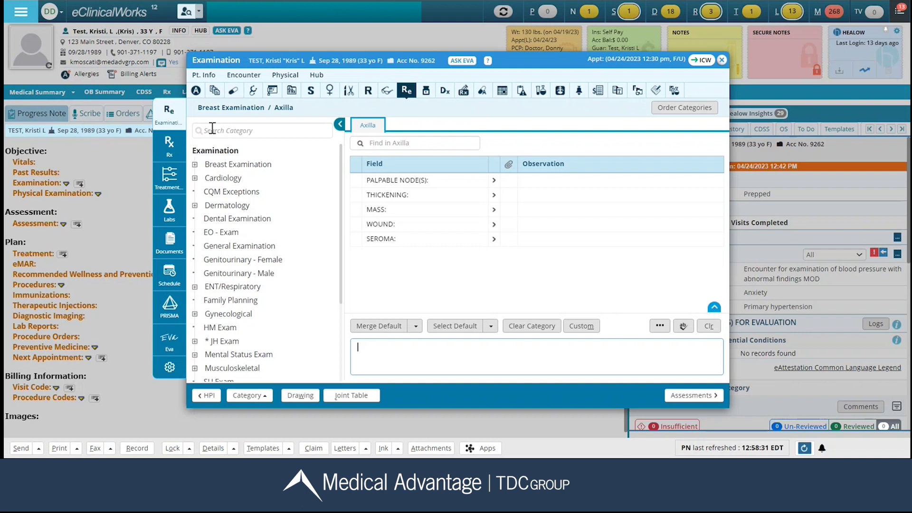
click(213, 129)
text(gener)
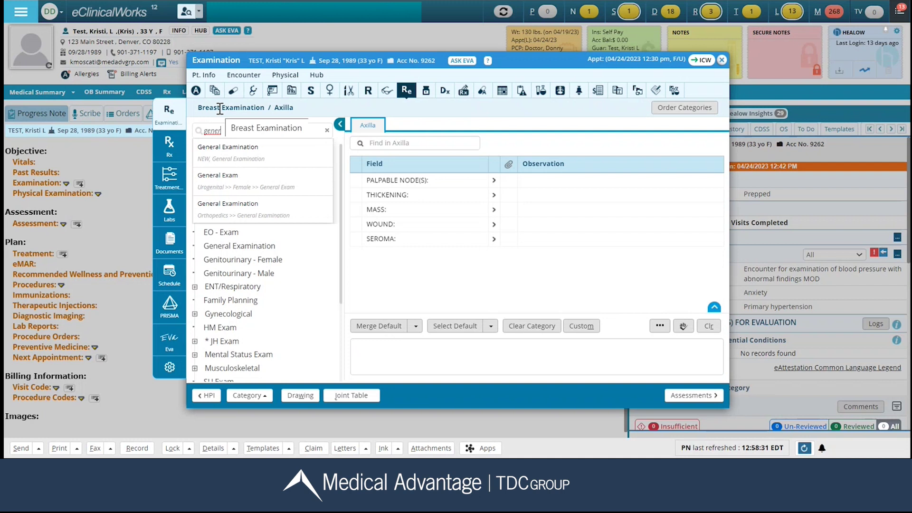
click(230, 155)
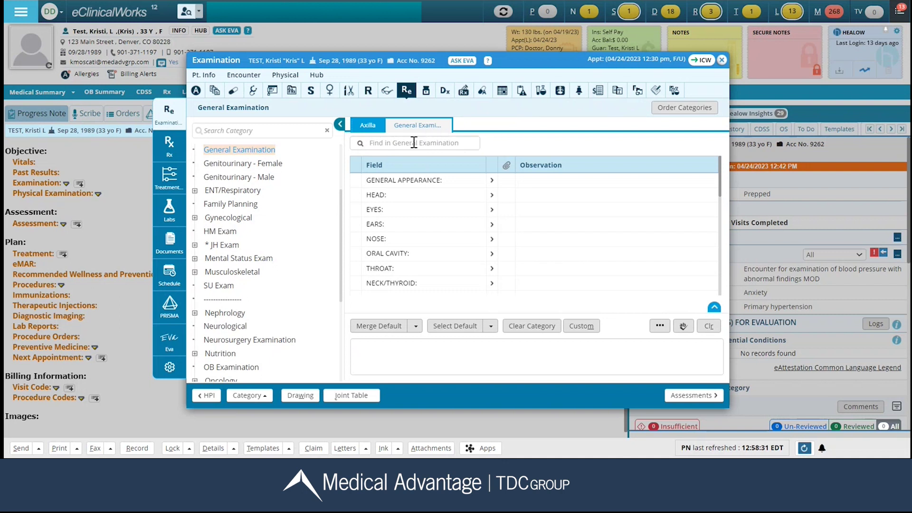
Record General Appearance as "alert, well hydrated, in no distress" and "pleasant, well nourished, in no acute distress", then return to the note
click(567, 188)
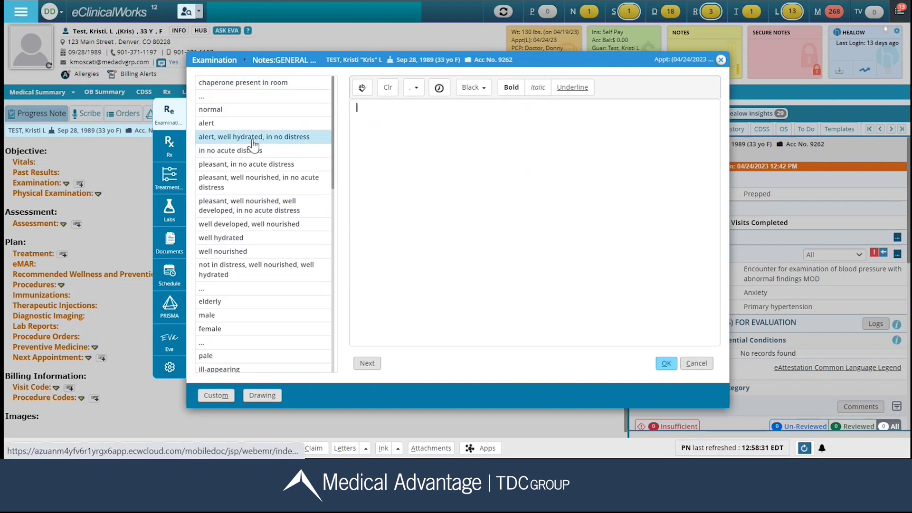
click(253, 146)
click(262, 186)
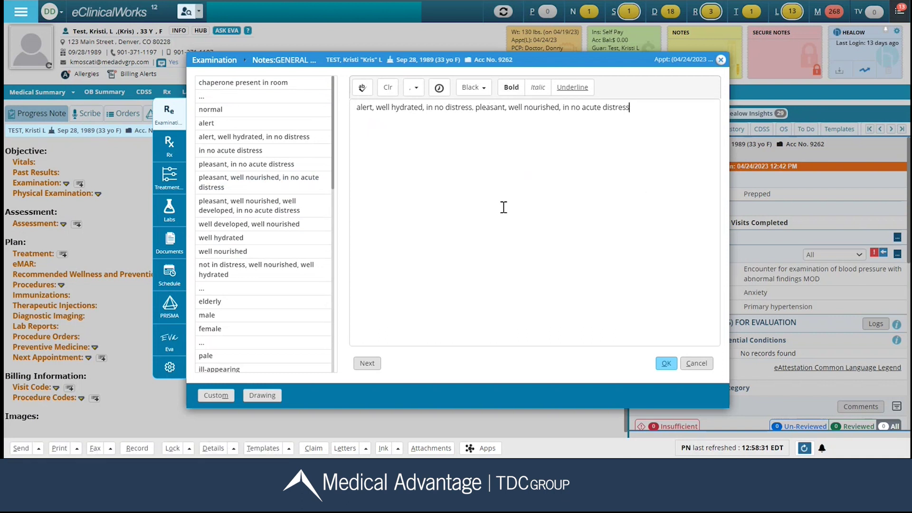
click(667, 363)
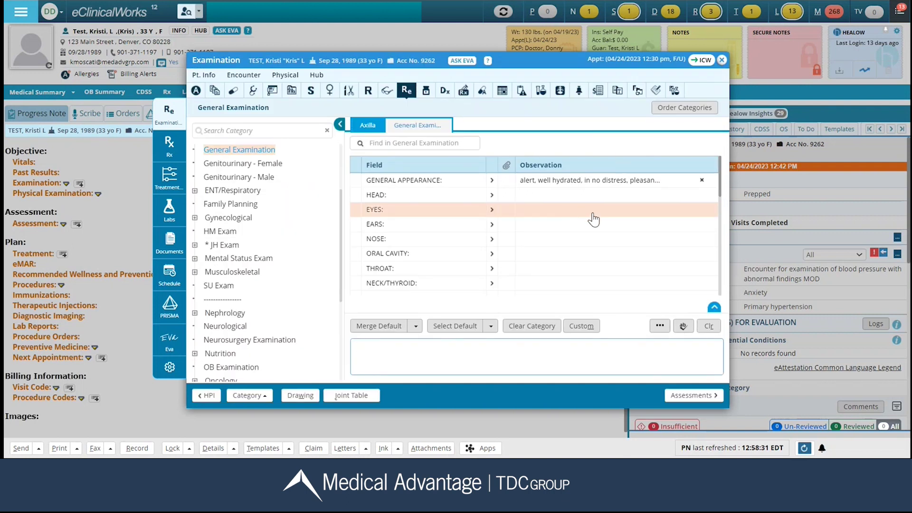
click(721, 62)
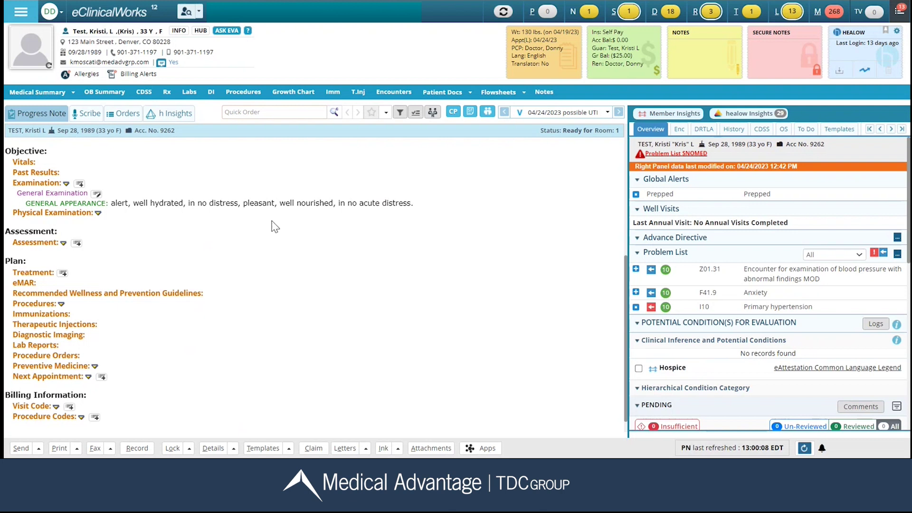
Record "admits" for Fatigue under General/Constitutional in the Review of Systems and return to the progress note
scroll(271, 227, up, 2)
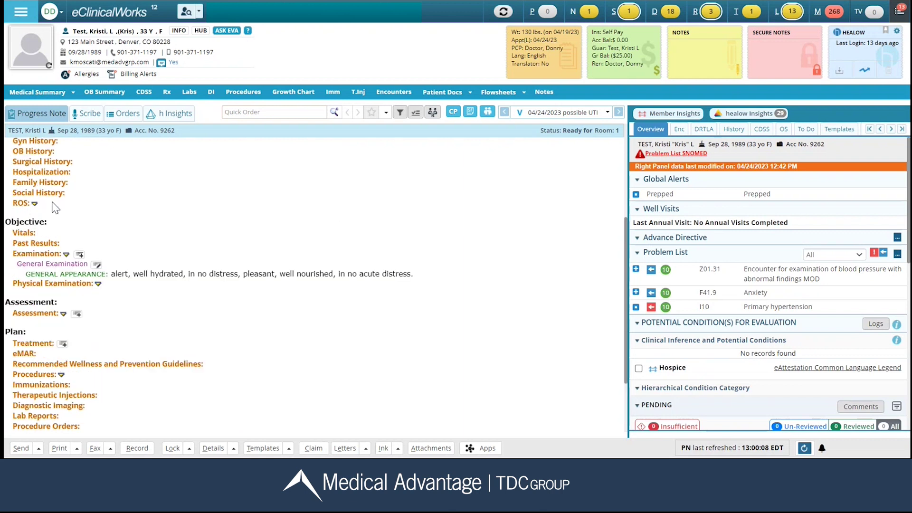
click(22, 203)
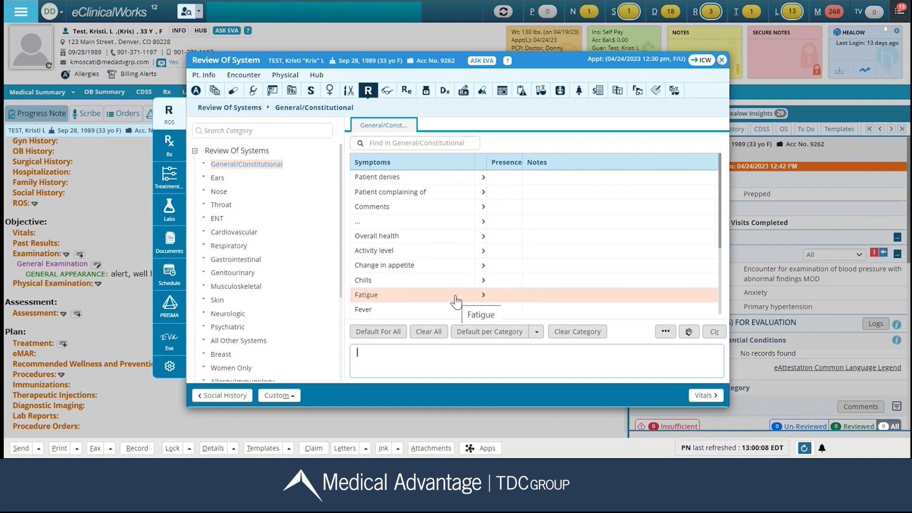
click(580, 299)
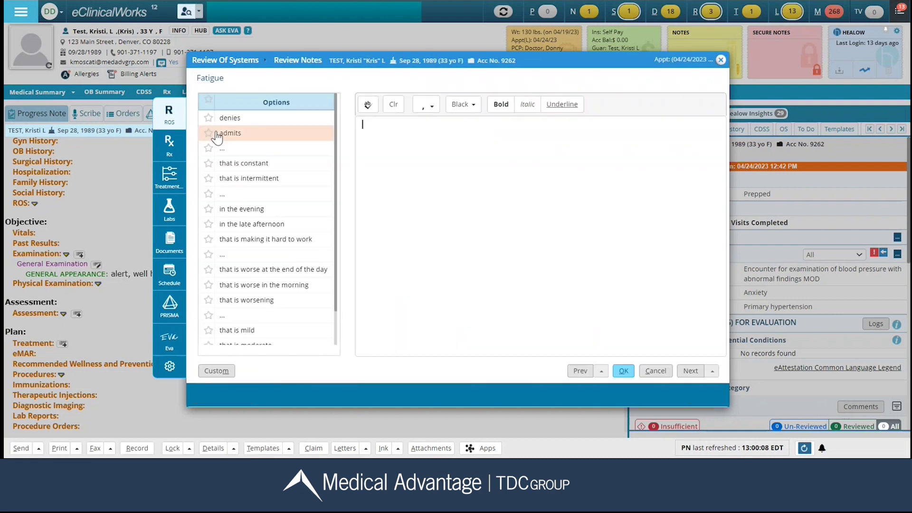
click(224, 138)
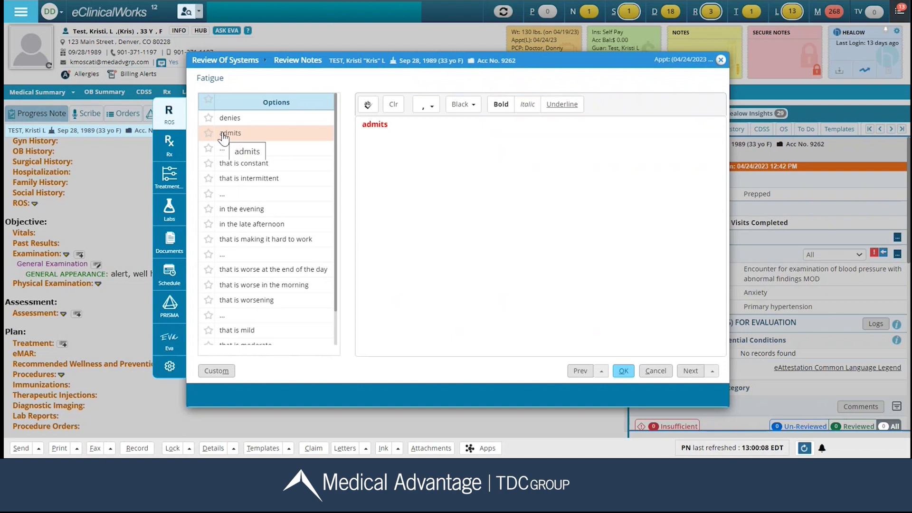
click(626, 372)
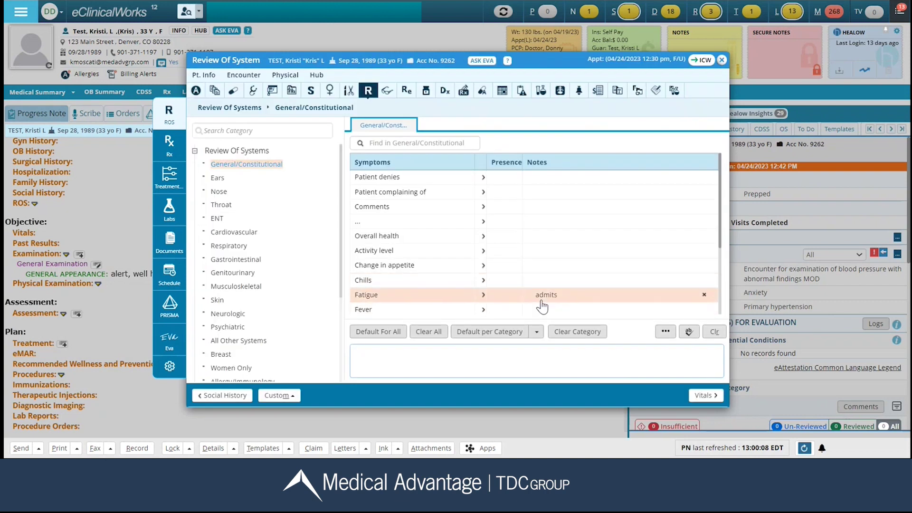
click(721, 61)
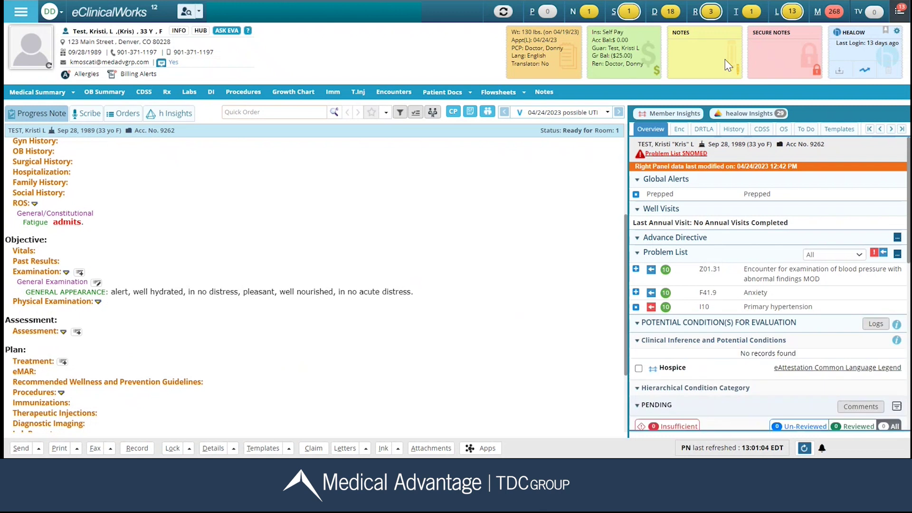